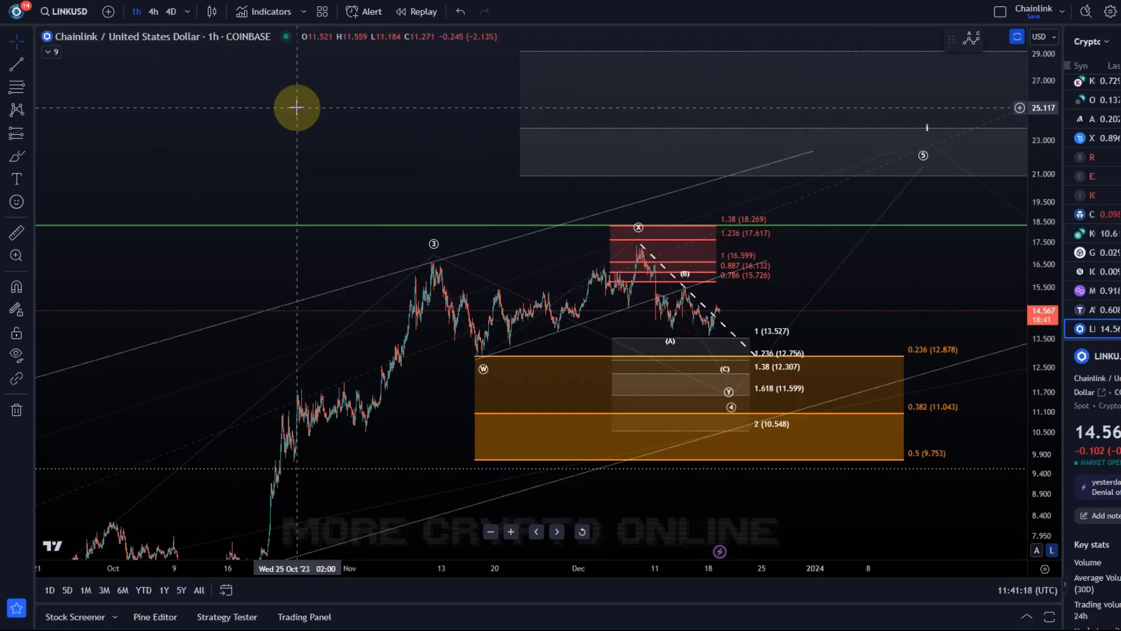
Change the Chainlink/USD chart interval from 1h to 4h.
left_click(153, 12)
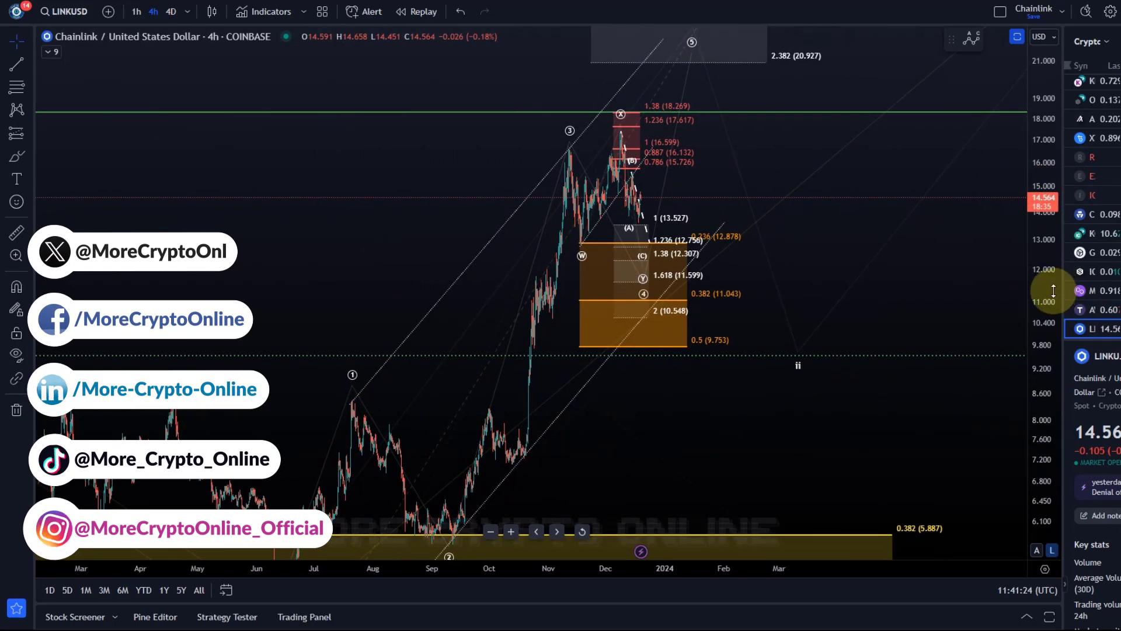
Compress the price scale to fit the 3 (29.254) target, then sketch and undo a red brush path.
left_click_drag(1054, 290, 931, 396)
left_click(14, 158)
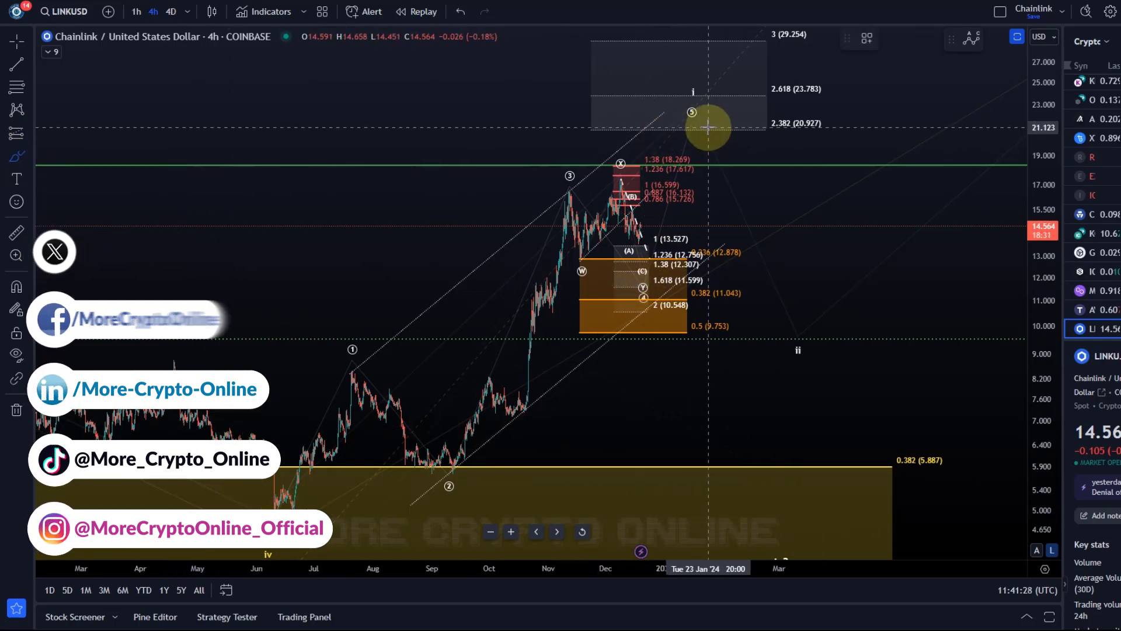
mouse_move(259, 538)
left_mouse_down()
mouse_move(288, 498)
mouse_move(349, 341)
mouse_move(398, 443)
mouse_move(471, 446)
mouse_move(535, 190)
mouse_move(556, 150)
mouse_move(639, 289)
mouse_move(692, 111)
left_mouse_up()
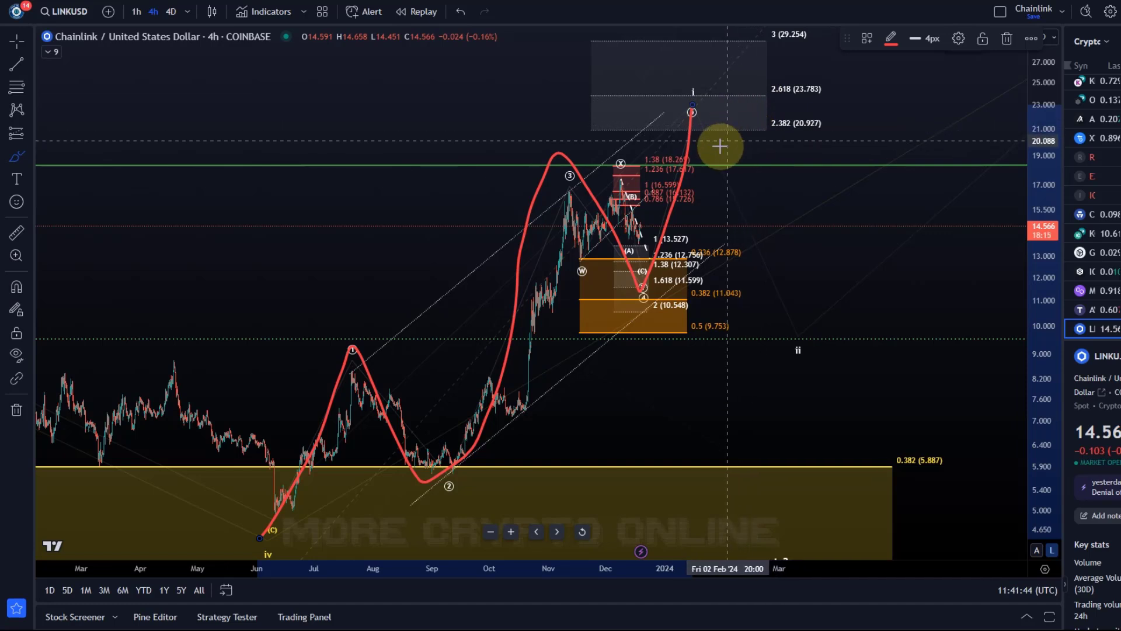
left_click(461, 12)
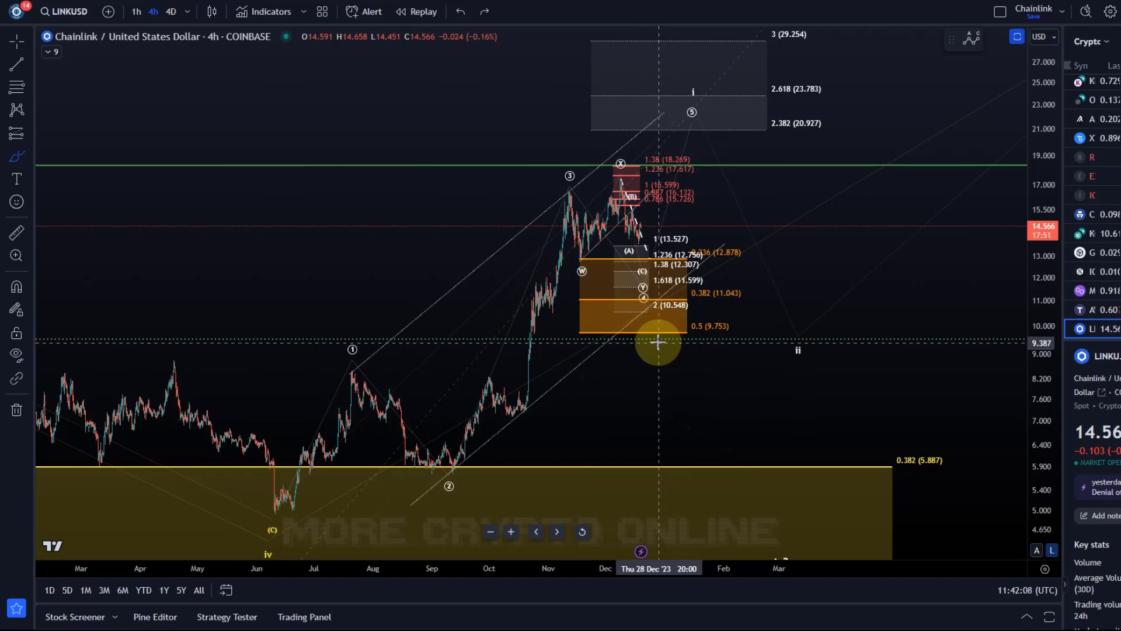
Pan back through 2022 history, then forward to the Oct 2022 to early 2024 range.
left_click_drag(250, 251, 578, 197)
left_click_drag(303, 223, 700, 239)
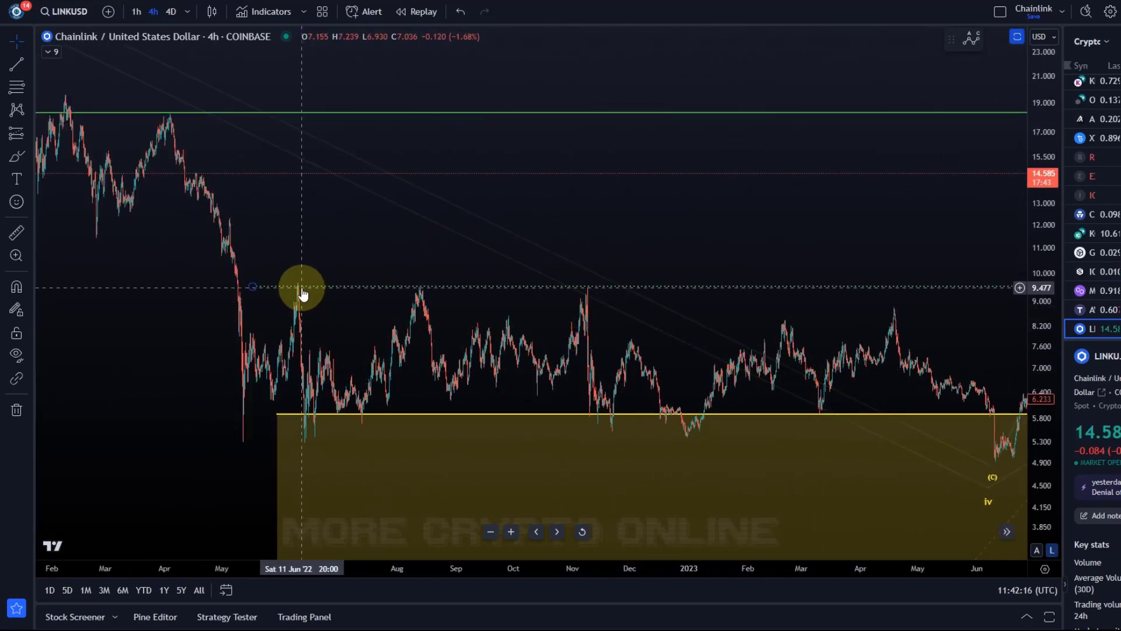
left_click_drag(691, 251, 573, 265)
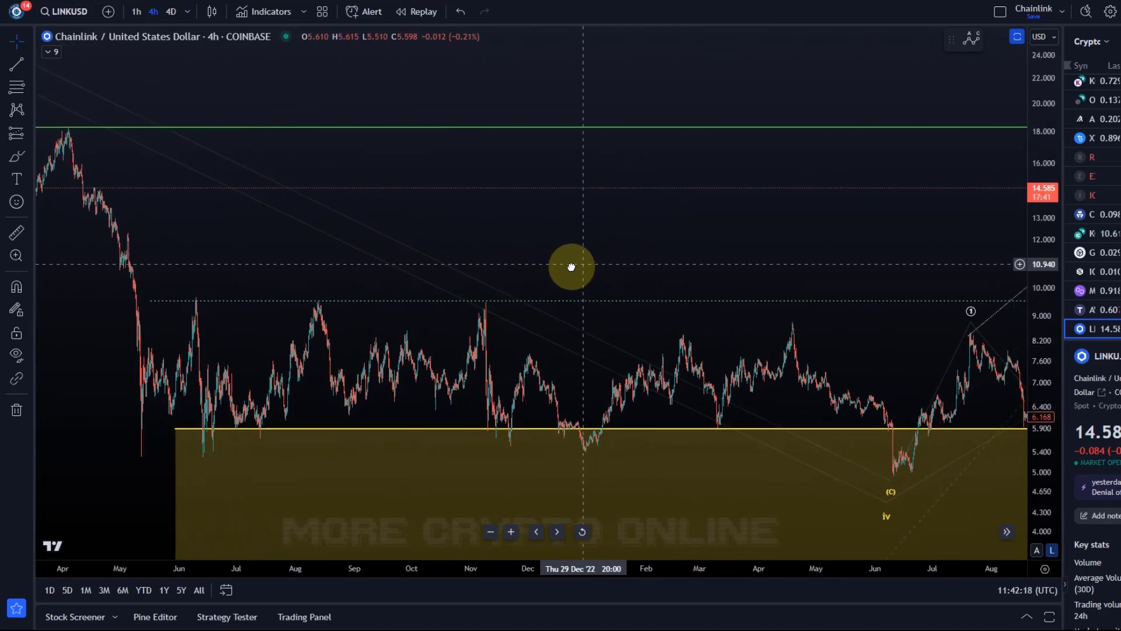
left_click_drag(633, 230, 399, 243)
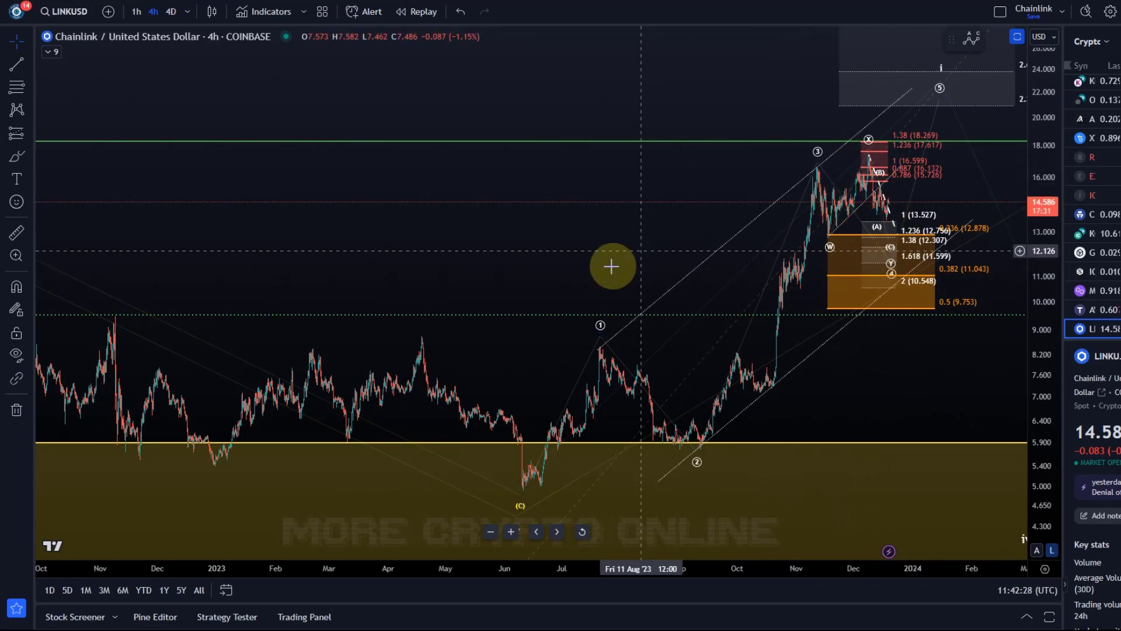
Zoom in, delete the white 13.527–10.548 Fibonacci extension, and leave nothing selected.
scroll(612, 266, "right", 5)
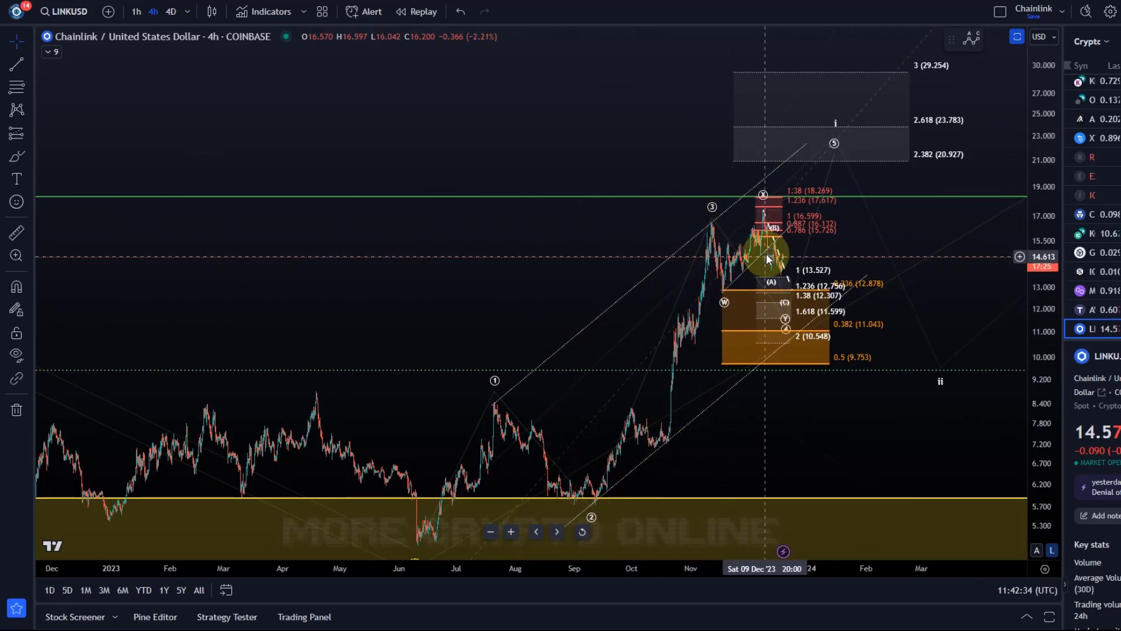
scroll(817, 316, "up", 3)
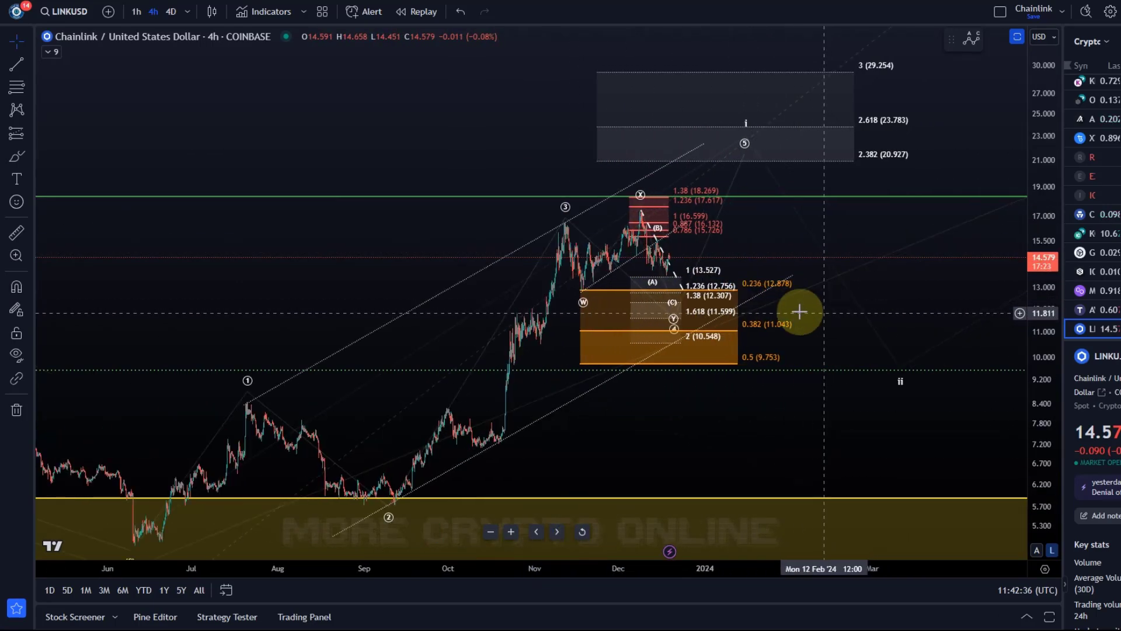
left_click(715, 272)
key("Delete")
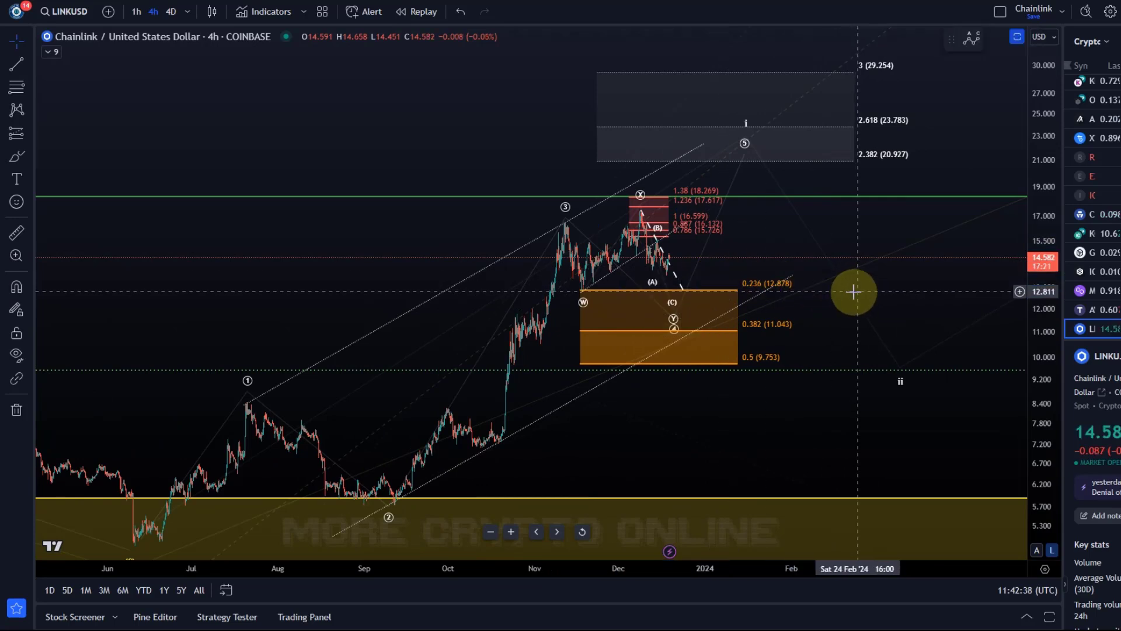
scroll(854, 291, "up", 2)
left_click(541, 258)
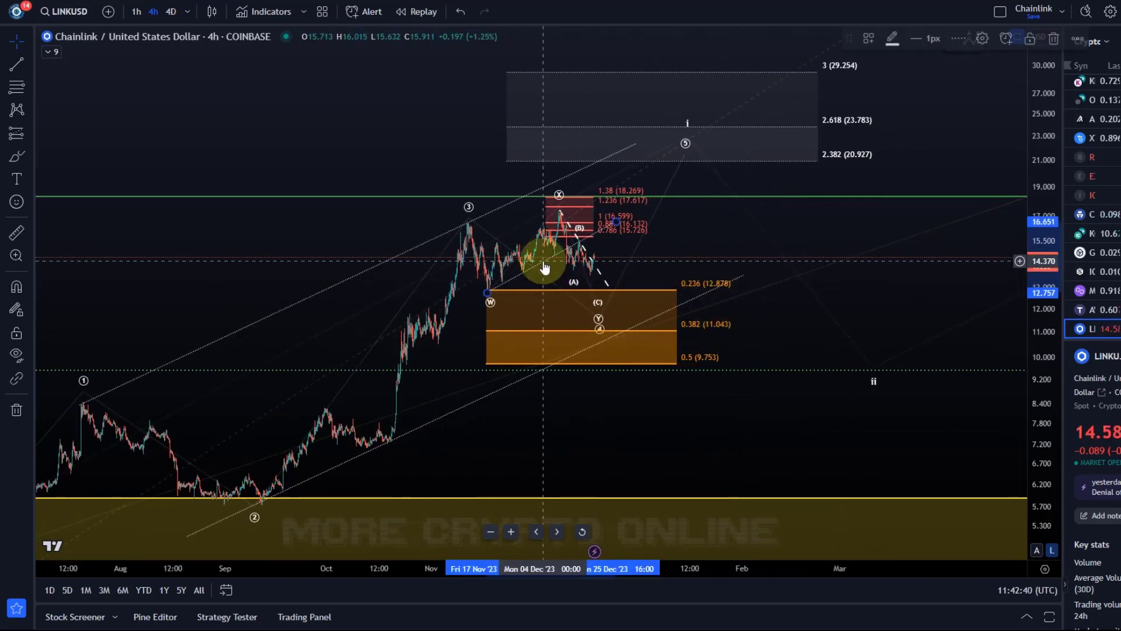
left_click(584, 281)
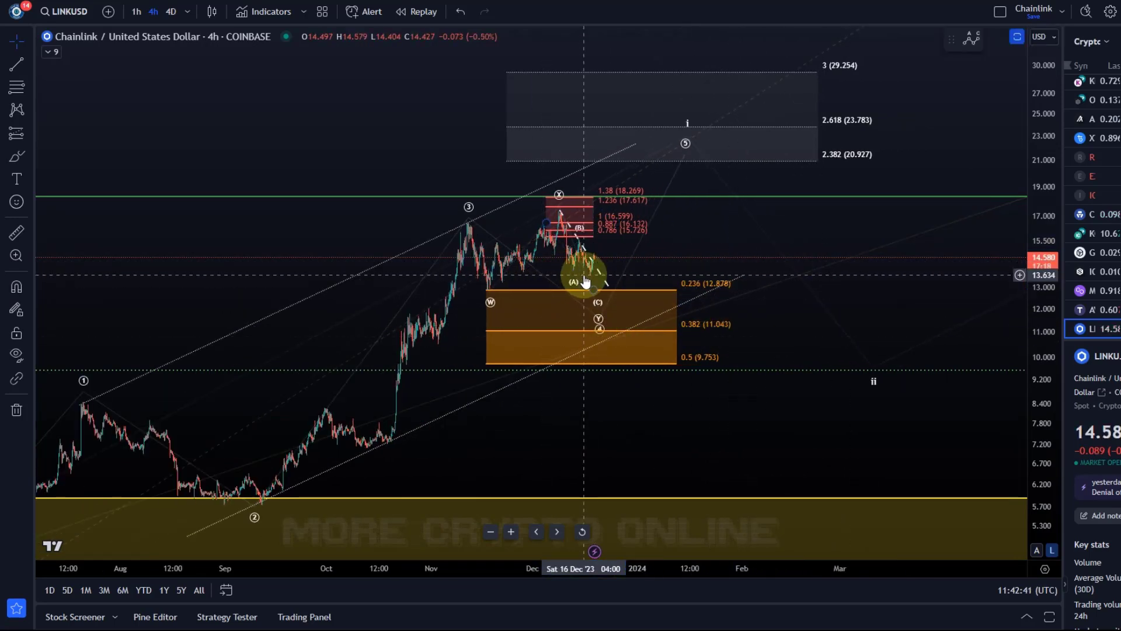
left_click(622, 280)
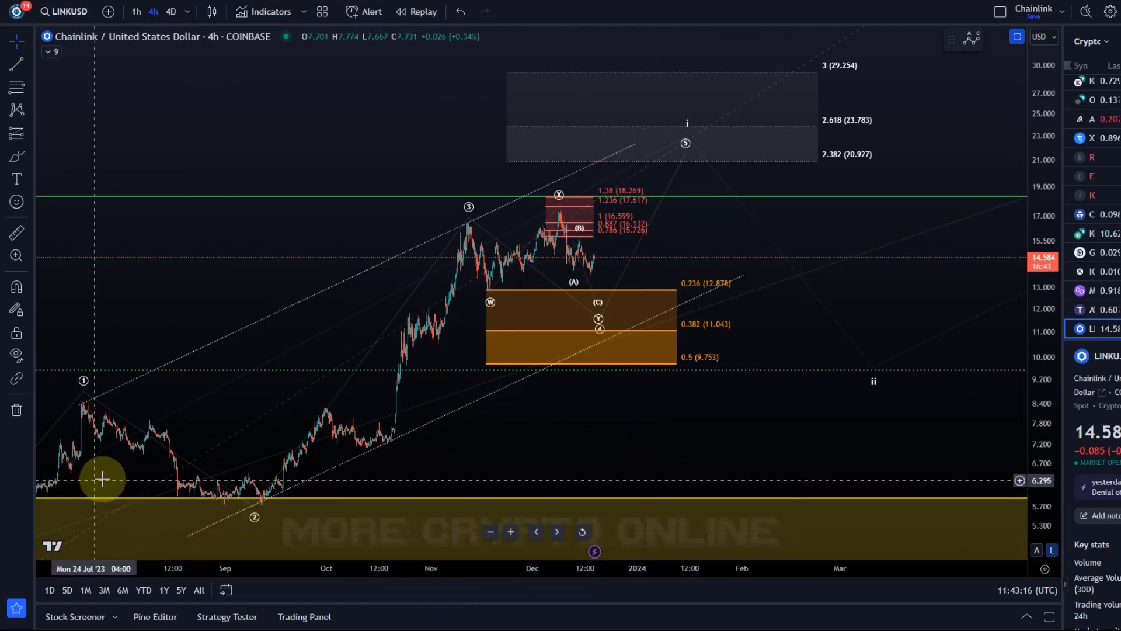
left_click_drag(101, 479, 375, 368)
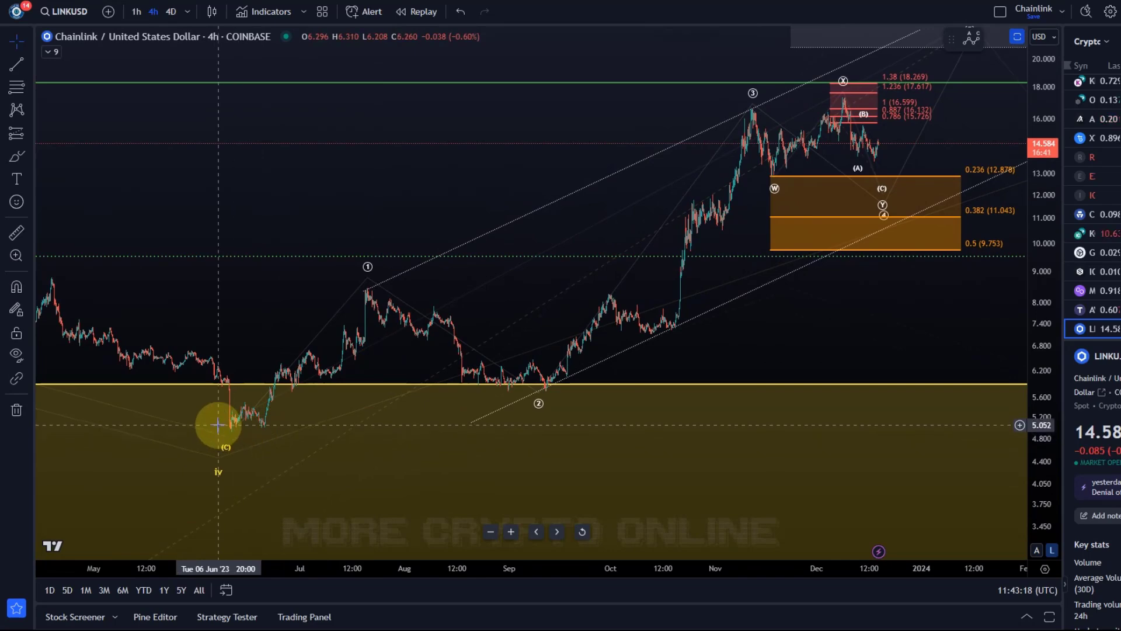
mouse_move(786, 321)
left_mouse_down()
mouse_move(615, 387)
mouse_move(578, 374)
left_mouse_up()
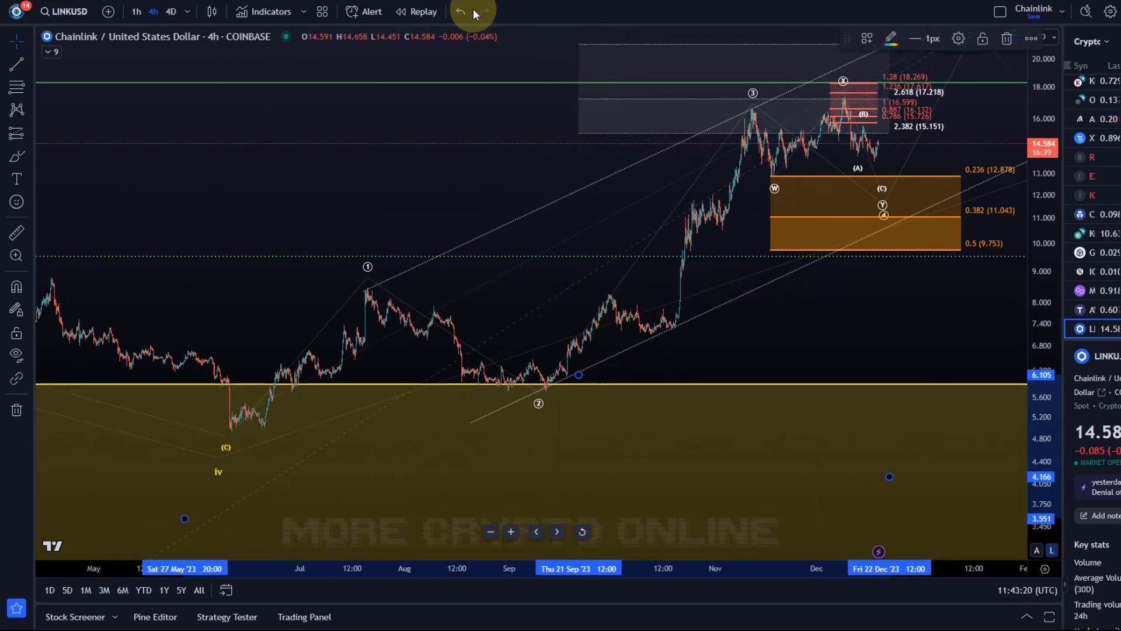
left_click(461, 11)
left_click_drag(643, 210, 367, 318)
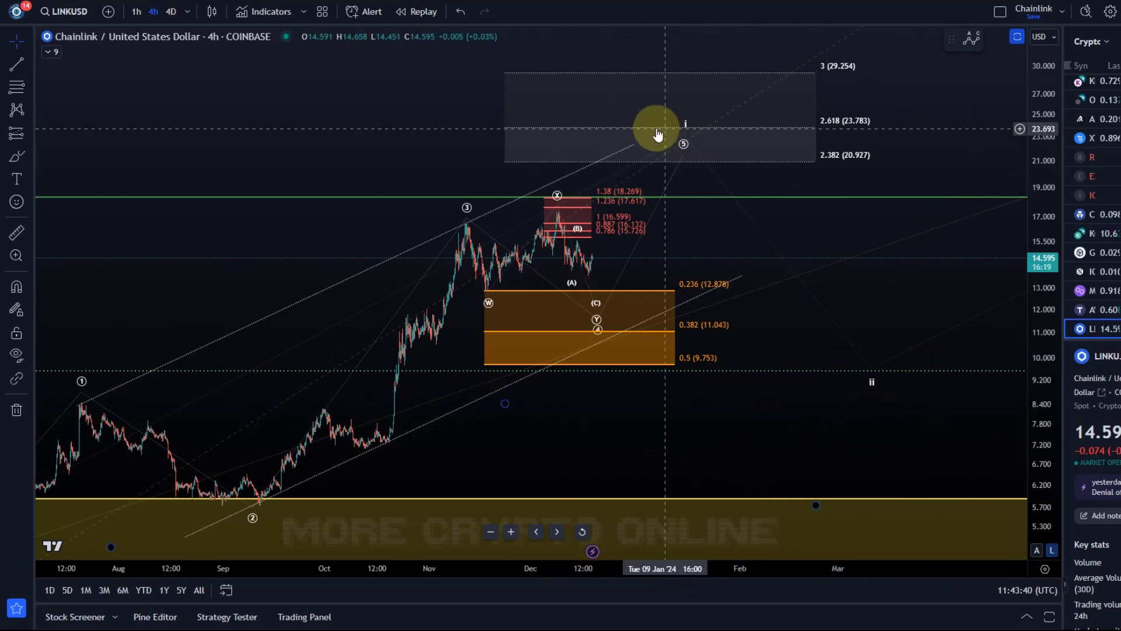
left_click(873, 385)
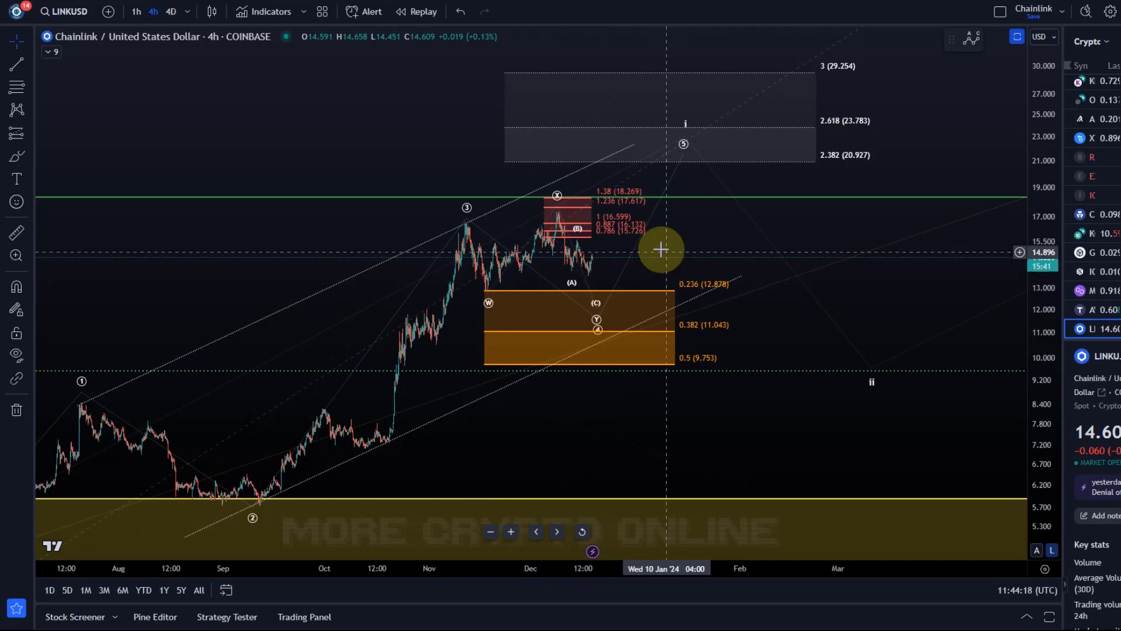
left_click(489, 303)
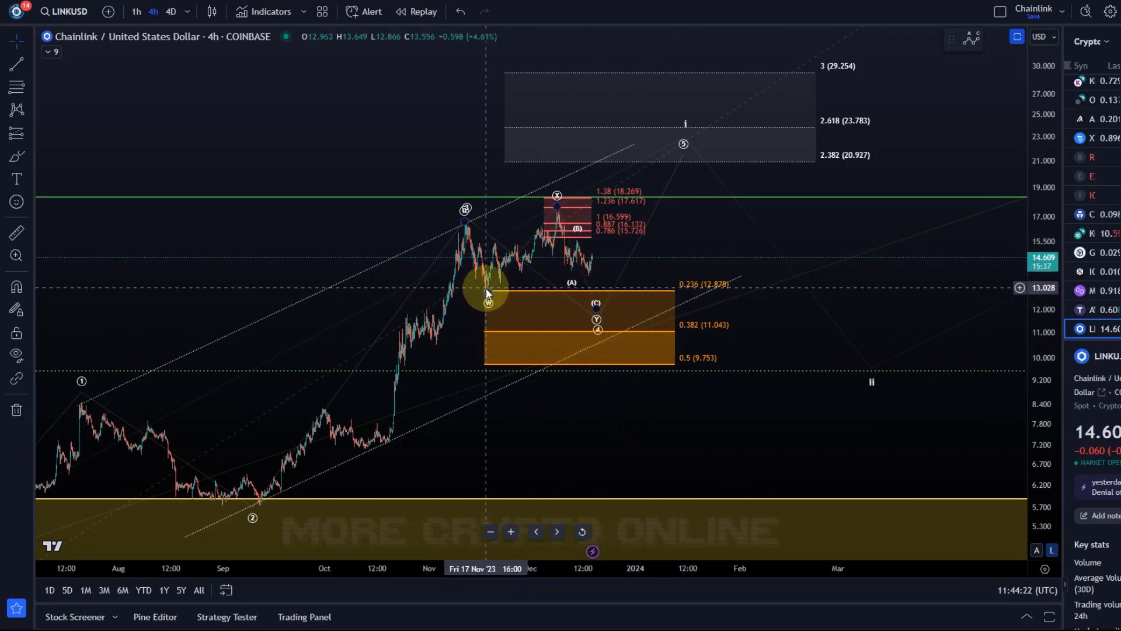
left_click(549, 209)
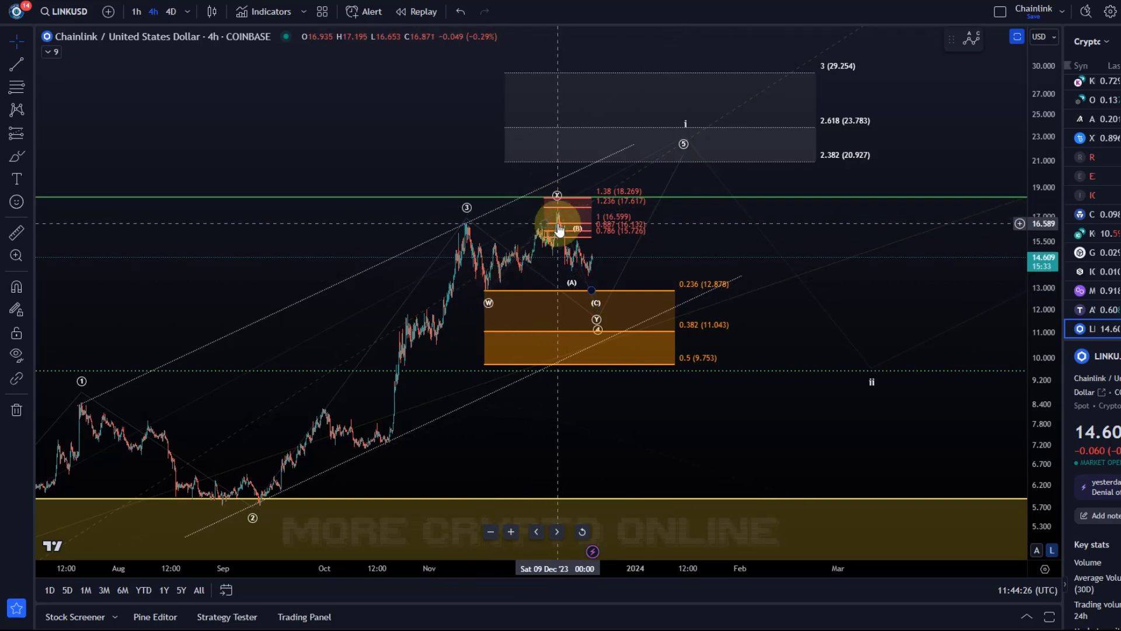
left_click(597, 331)
scroll(518, 240, "up", 2)
Reset the chart view, fit the price scale, and pan to the December price action.
right_click(483, 238)
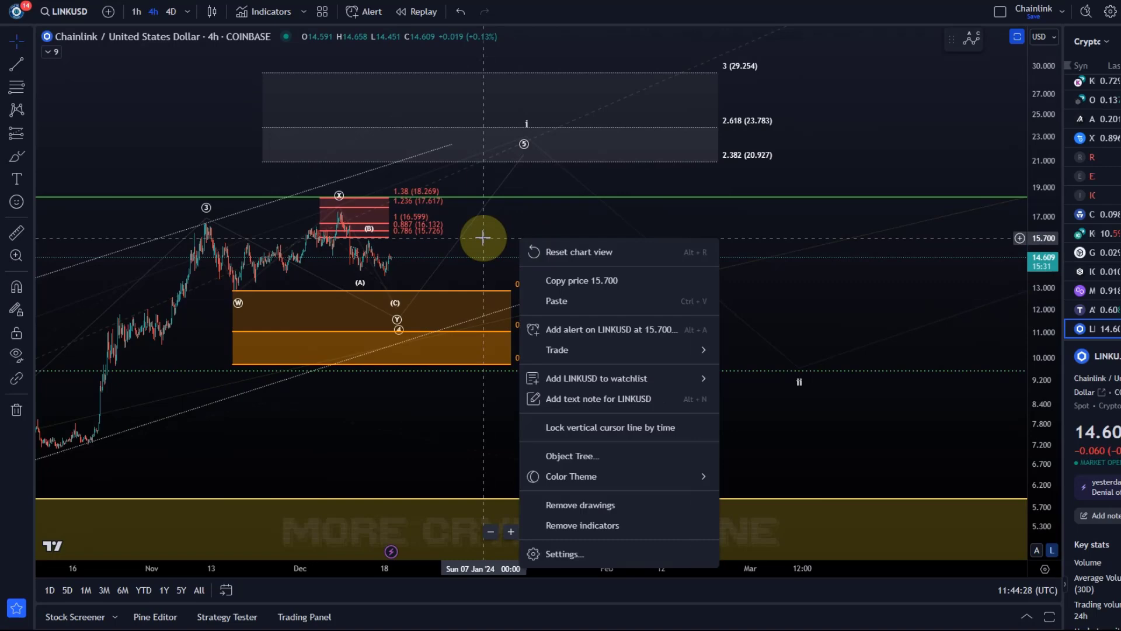
left_click(566, 251)
scroll(704, 232, "up", 2)
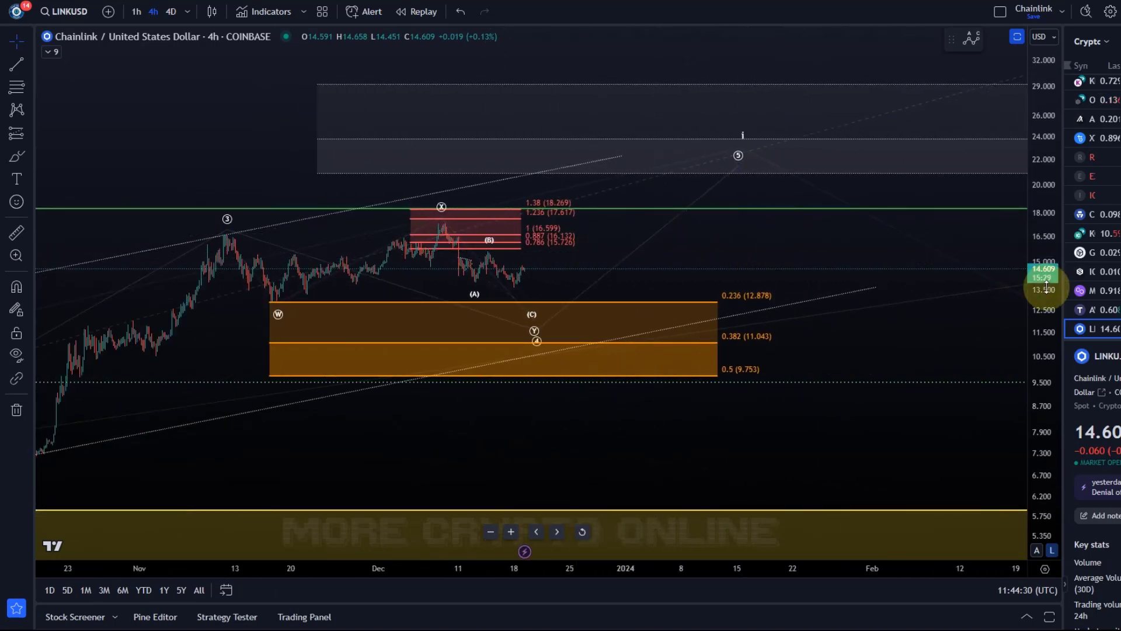
double_click(1052, 323)
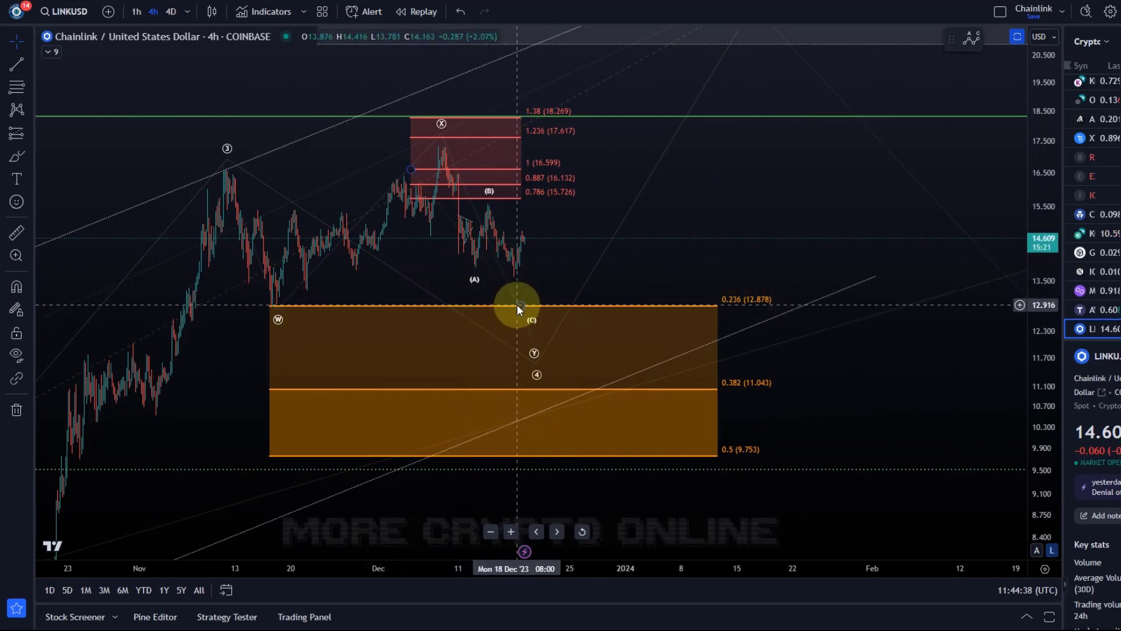
scroll(471, 248, "up", 2)
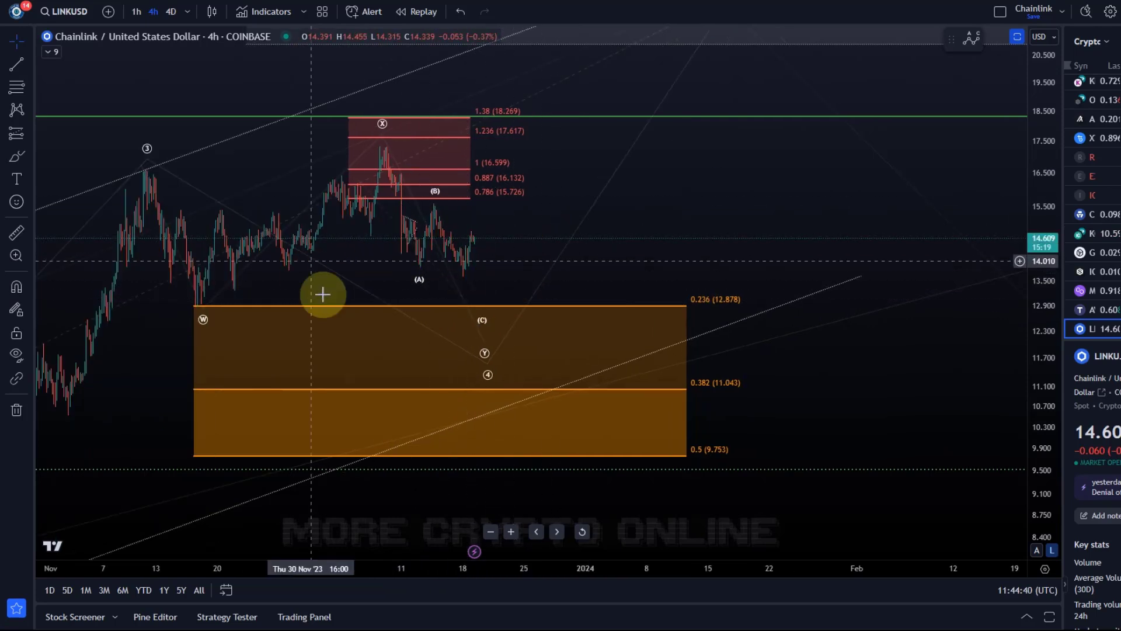
left_click_drag(572, 153, 816, 237)
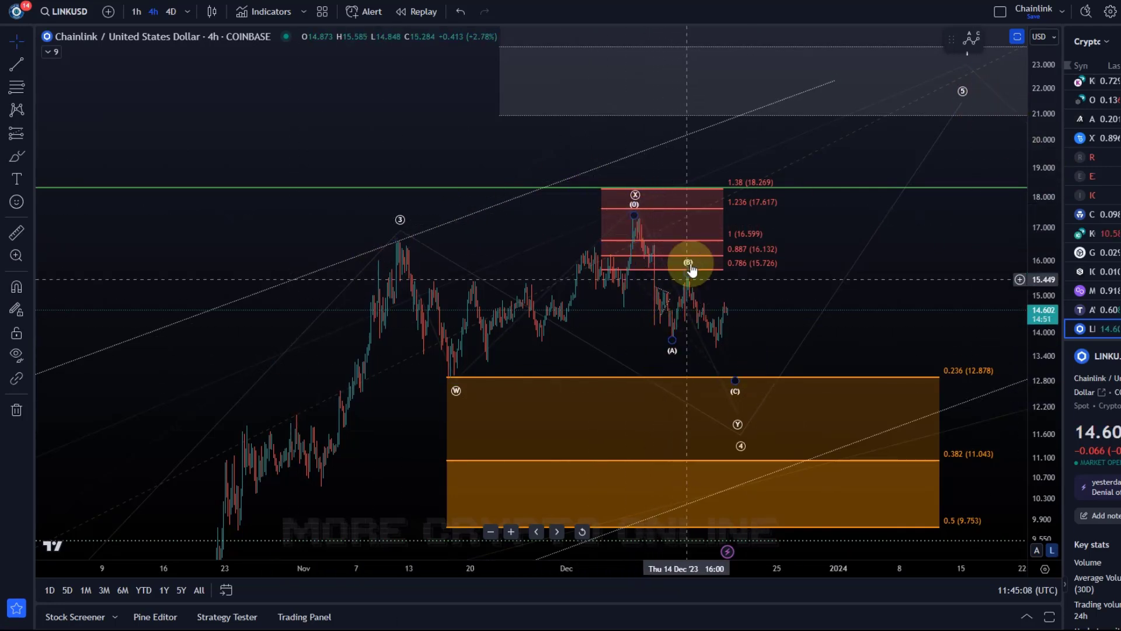
Lower the wave's (C) point to about 12.306 and reset (B) onto the swing high.
mouse_move(739, 446)
left_mouse_down()
mouse_move(767, 447)
mouse_move(734, 401)
mouse_move(753, 365)
left_mouse_up()
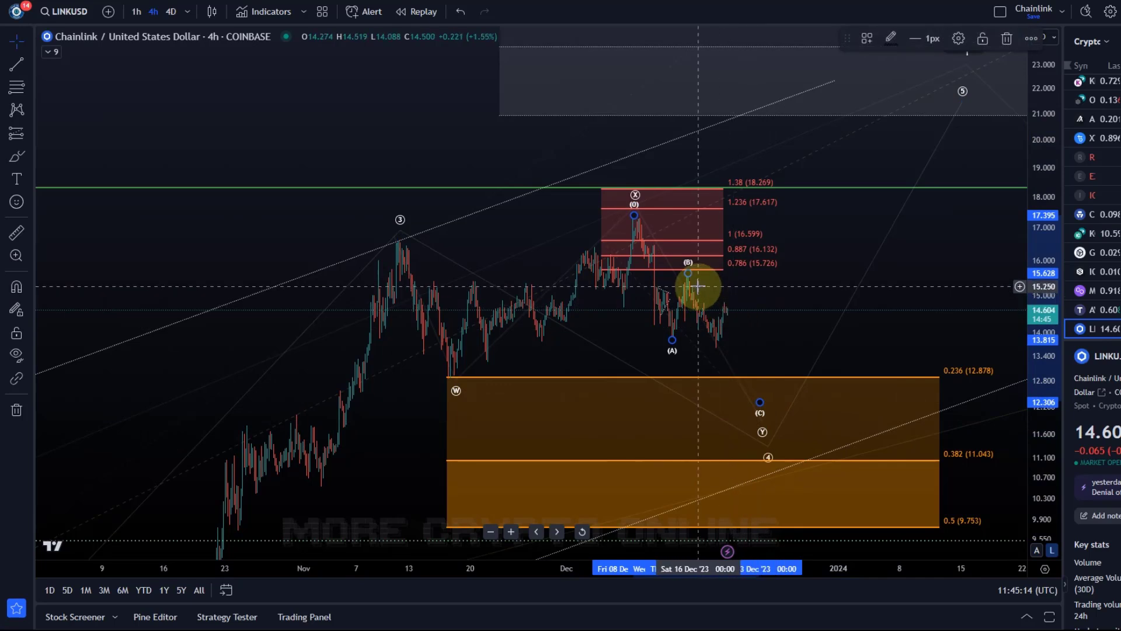
left_click_drag(689, 271, 742, 240)
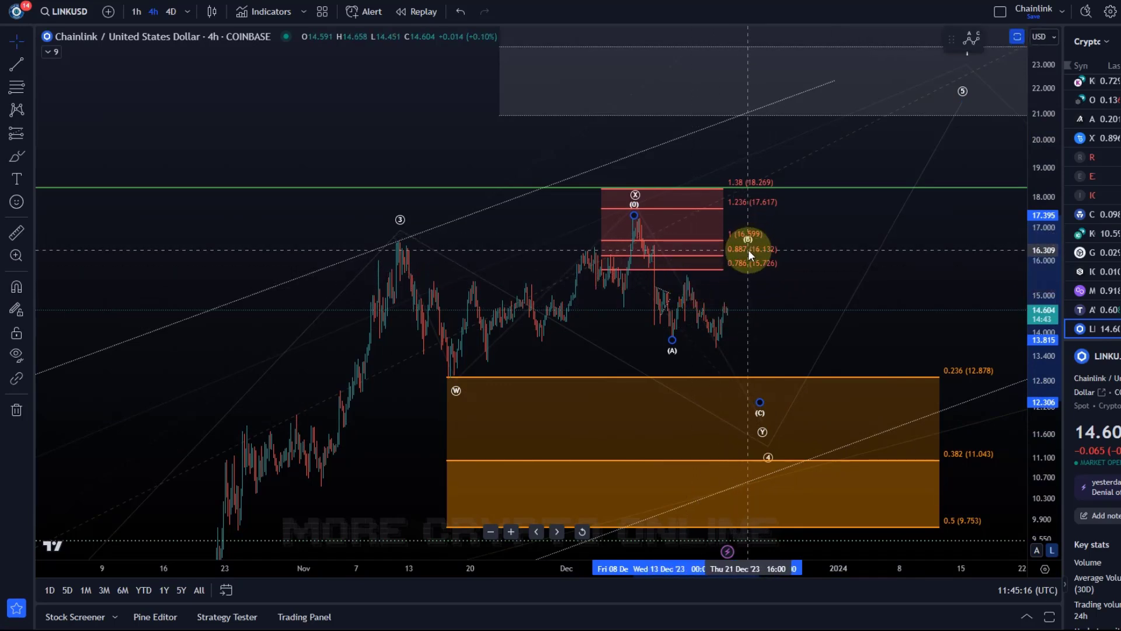
left_click_drag(709, 285, 691, 275)
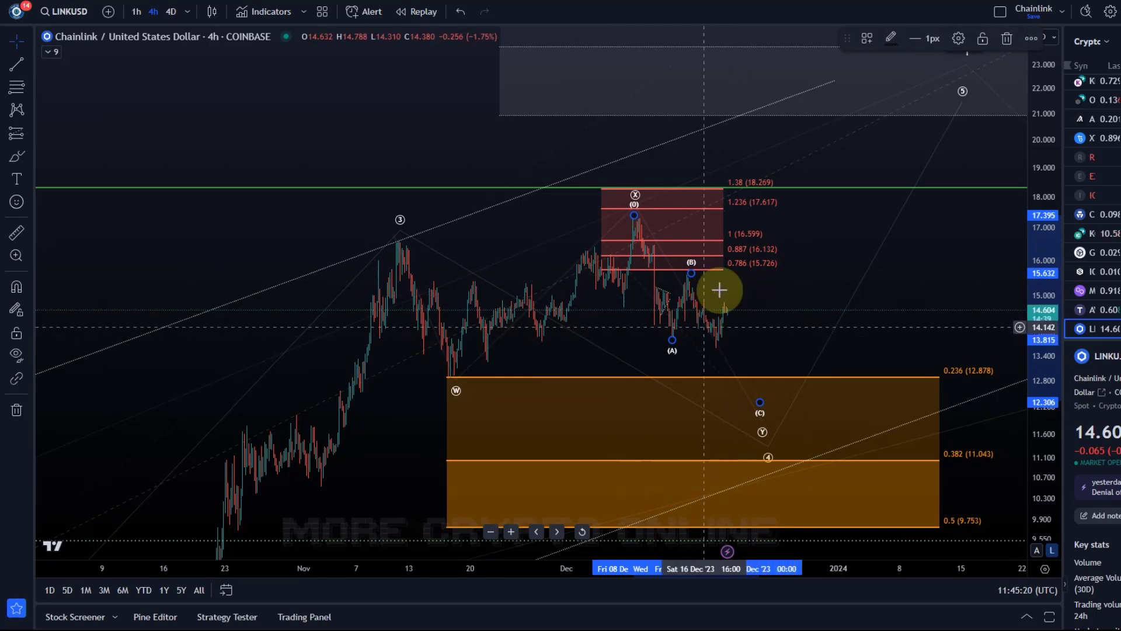
left_click_drag(884, 320, 707, 312)
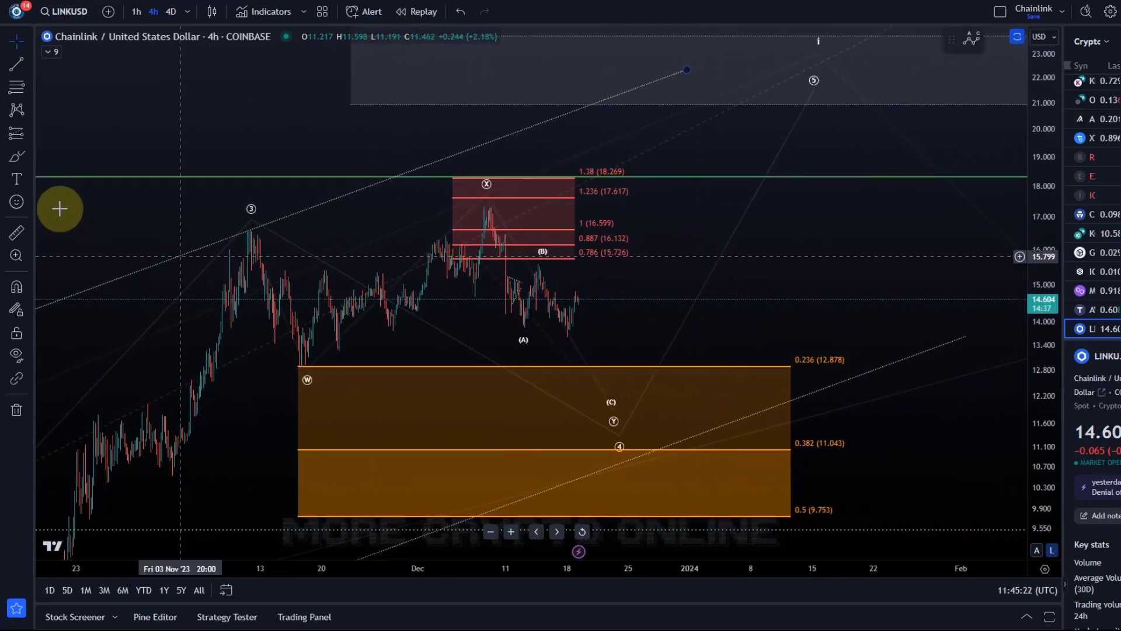
left_click(16, 109)
left_click(125, 353)
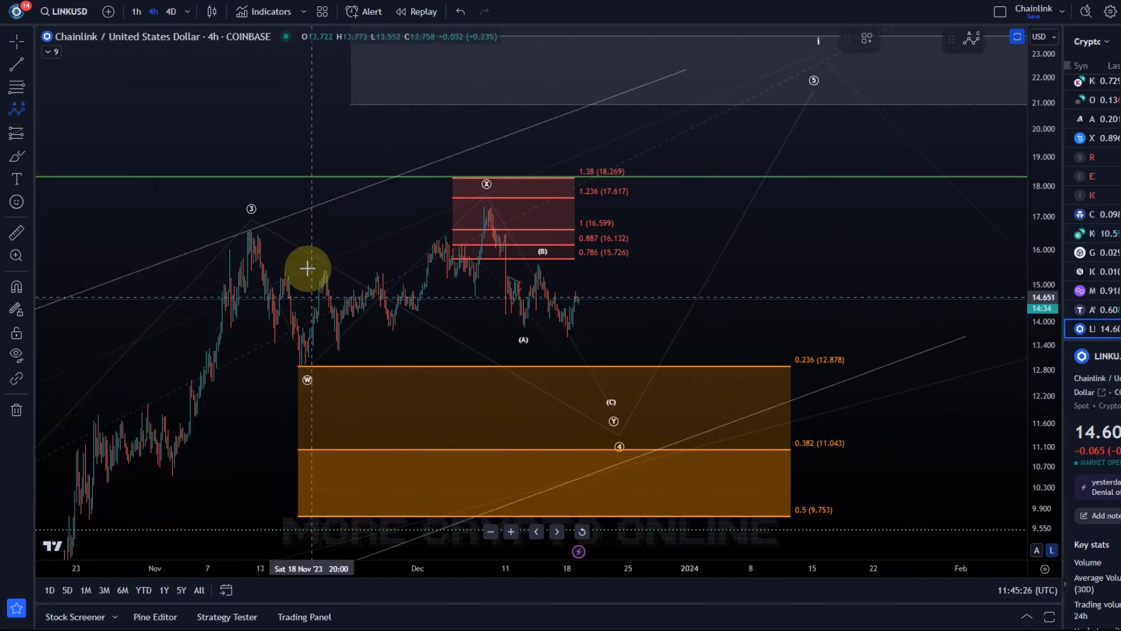
left_click(236, 232)
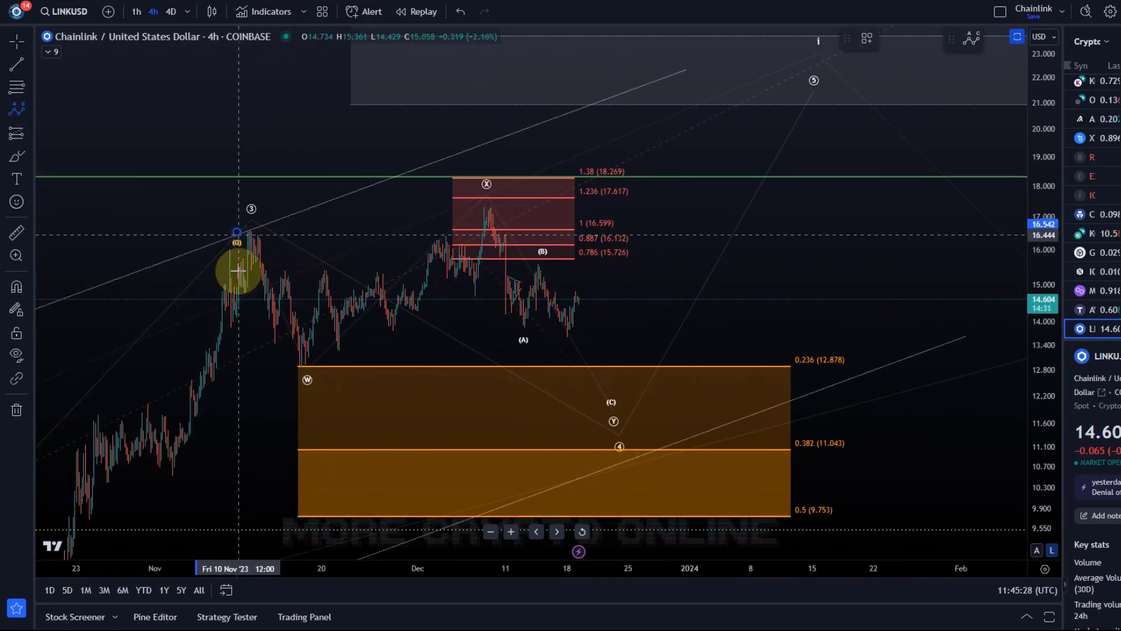
left_click(274, 369)
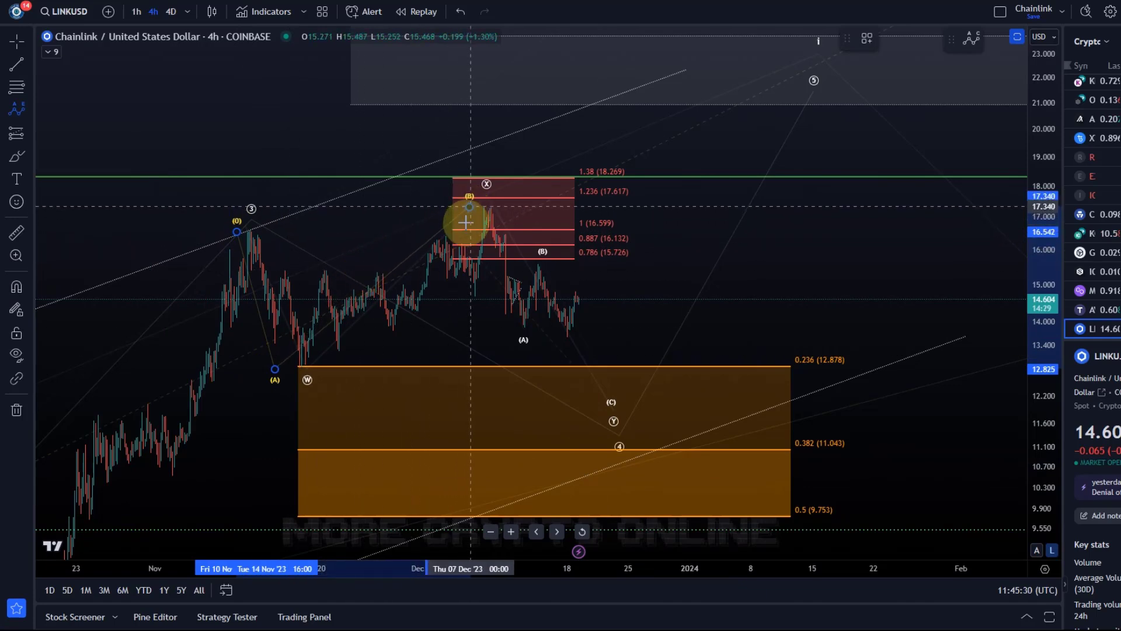
left_click(469, 206)
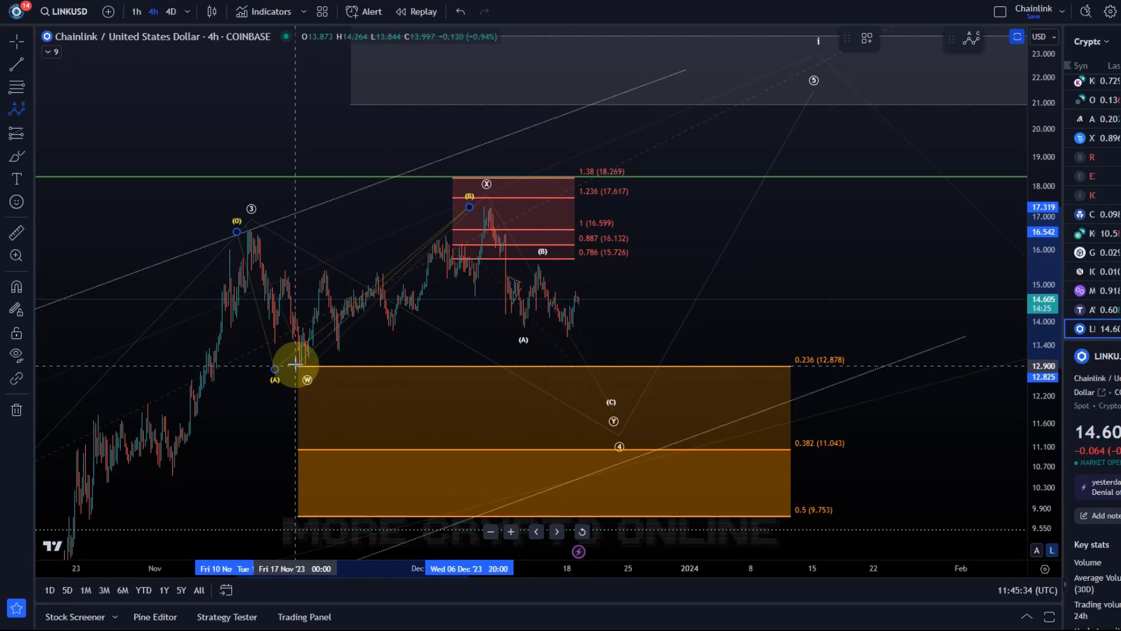
left_click(568, 347)
left_click(640, 227)
left_click(750, 302)
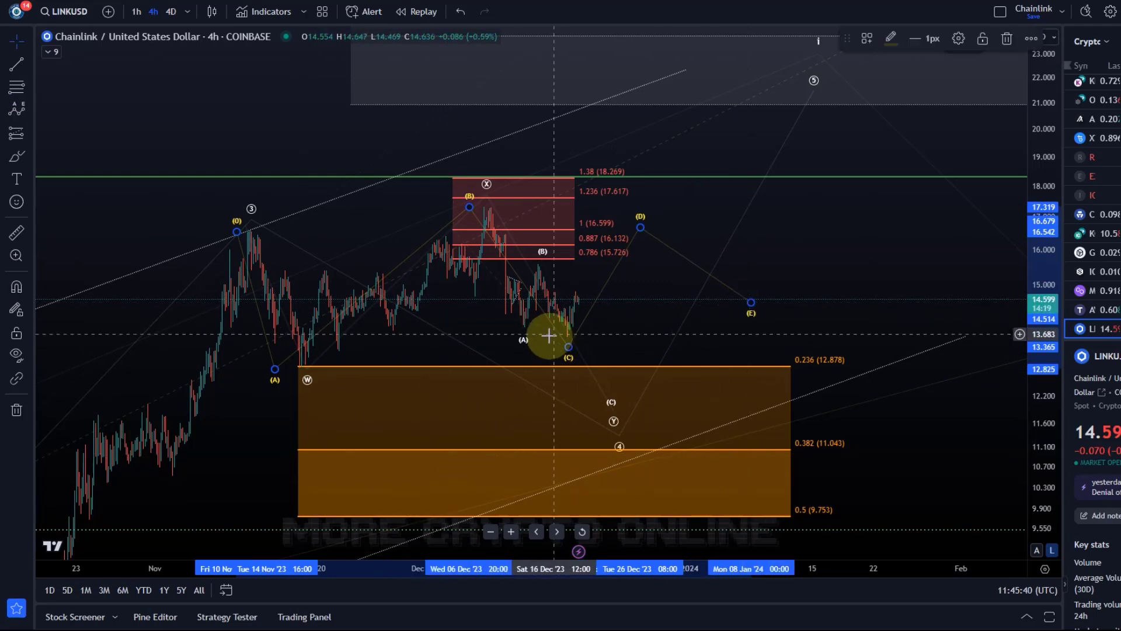
left_click_drag(640, 229, 643, 236)
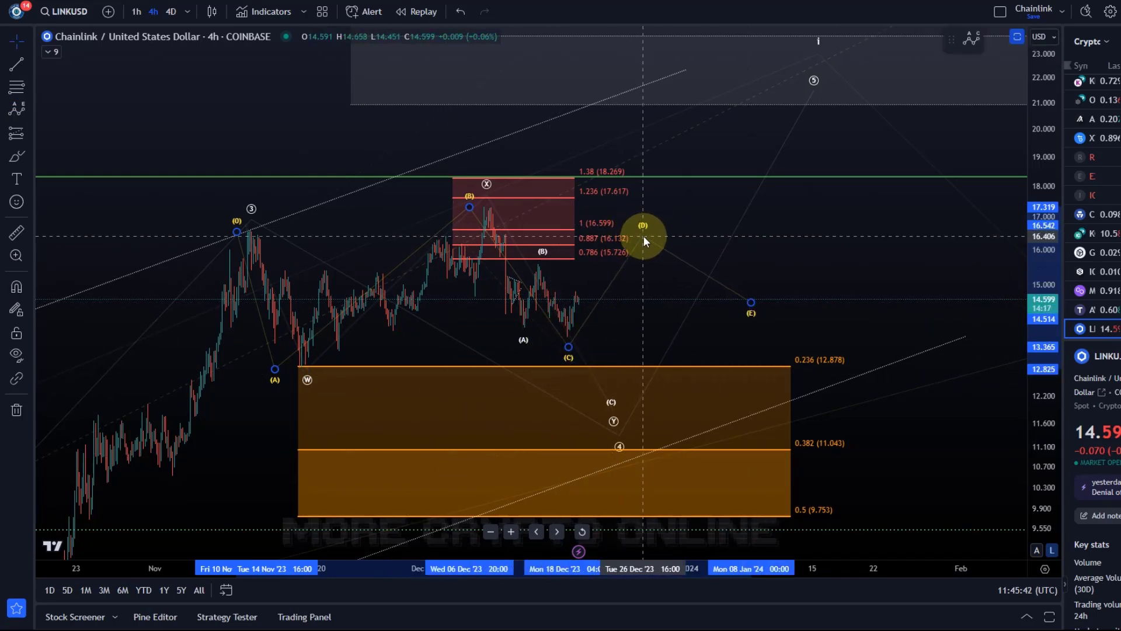
left_click_drag(752, 302, 732, 317)
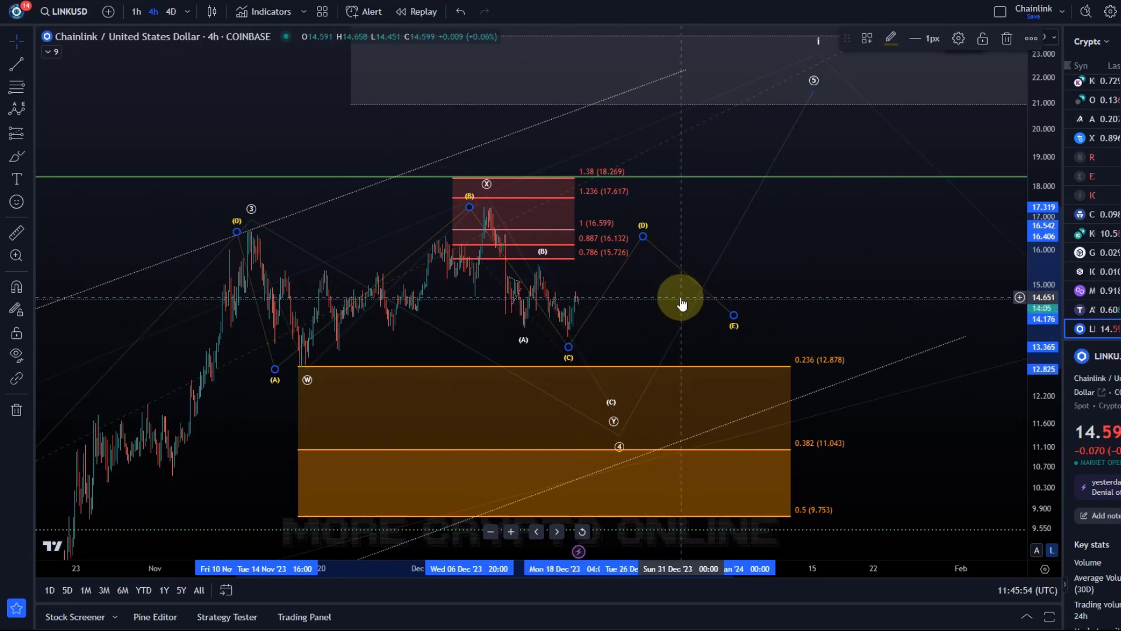
left_click(400, 315)
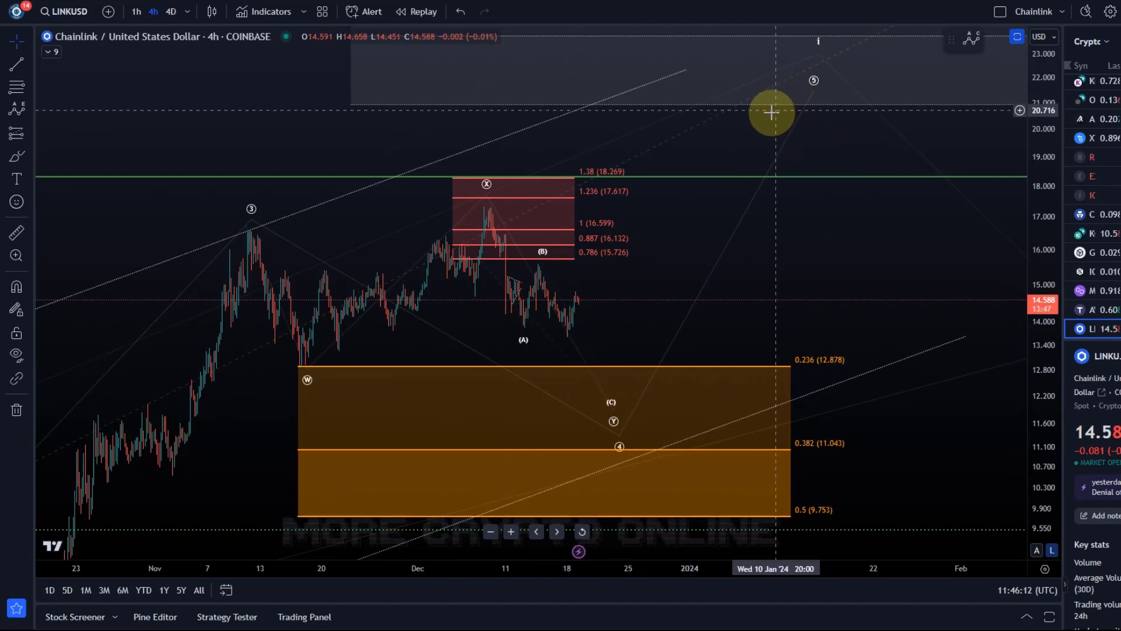
Zoom out and compress the price scale to show October through the box above 21.
scroll(713, 291, "down", 3)
left_click_drag(931, 250, 850, 222)
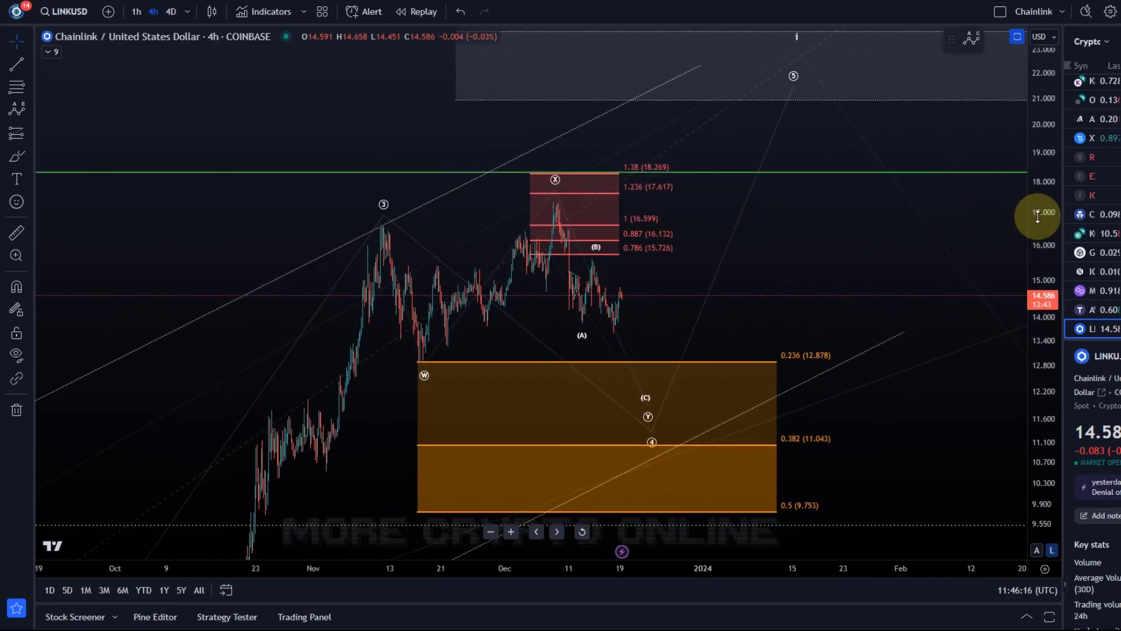
left_click_drag(1039, 212, 638, 257)
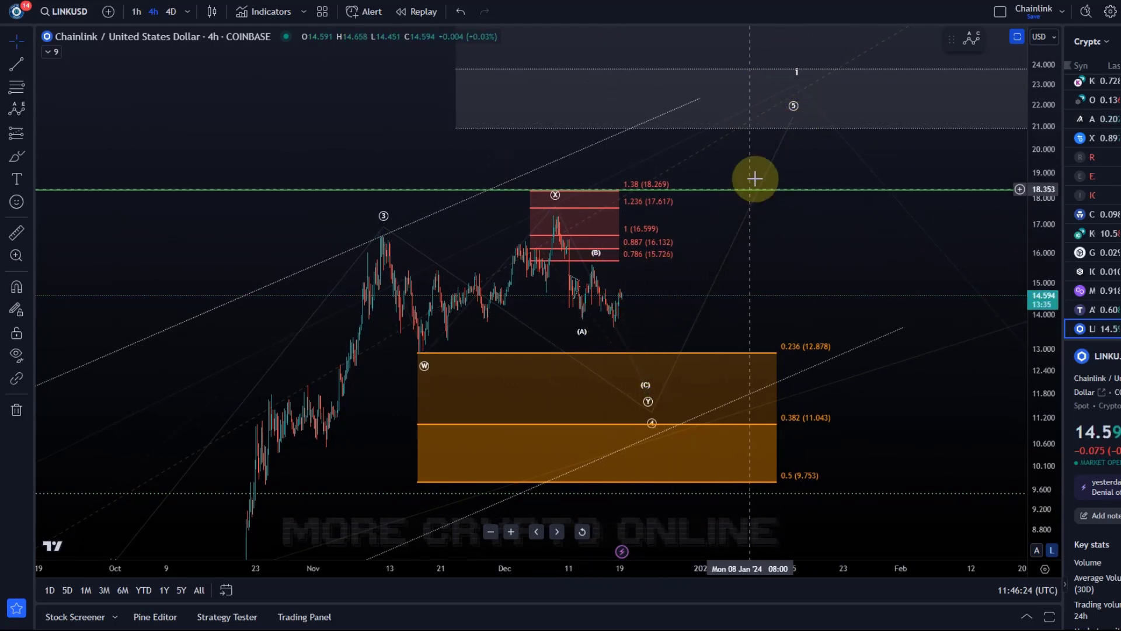
left_click(12, 111)
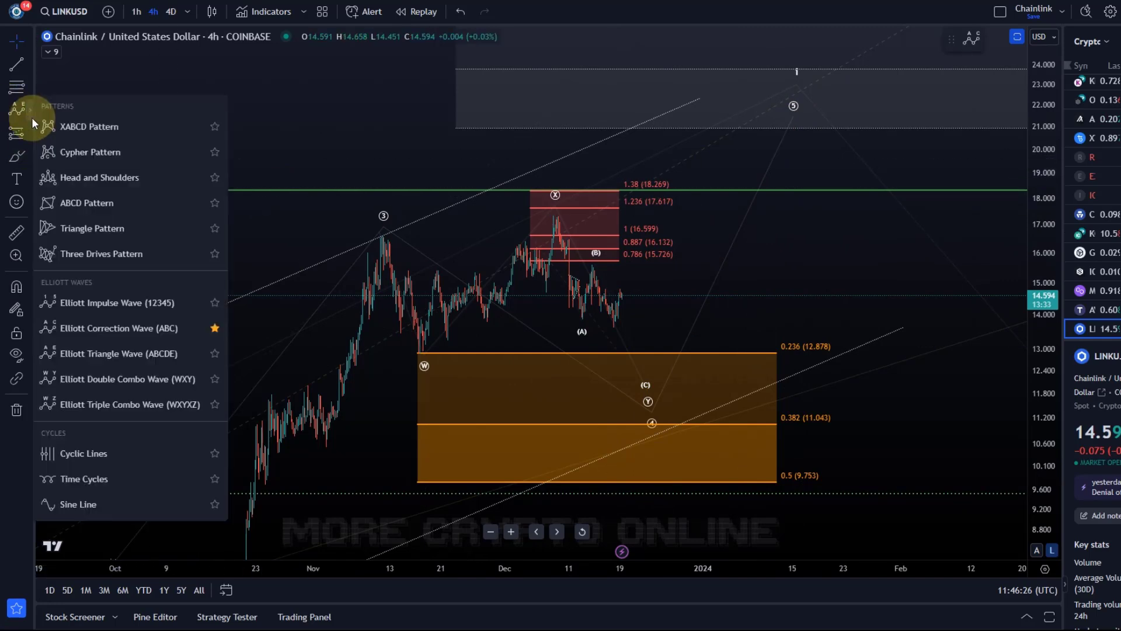
left_click(120, 326)
left_click(651, 364)
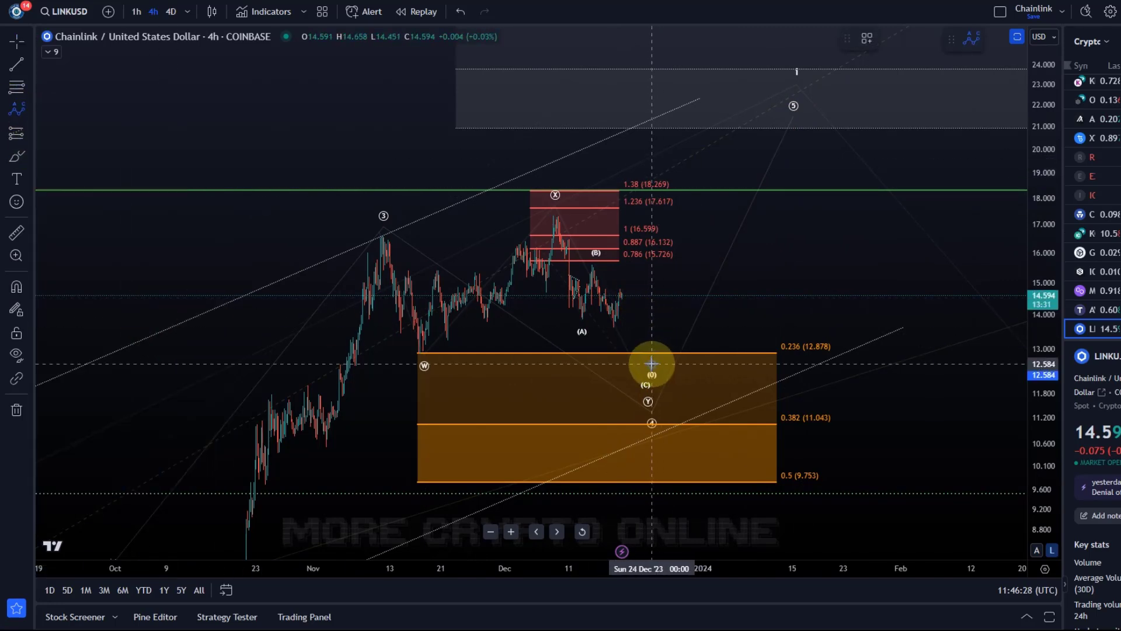
left_click(704, 223)
left_click(740, 306)
left_click(787, 132)
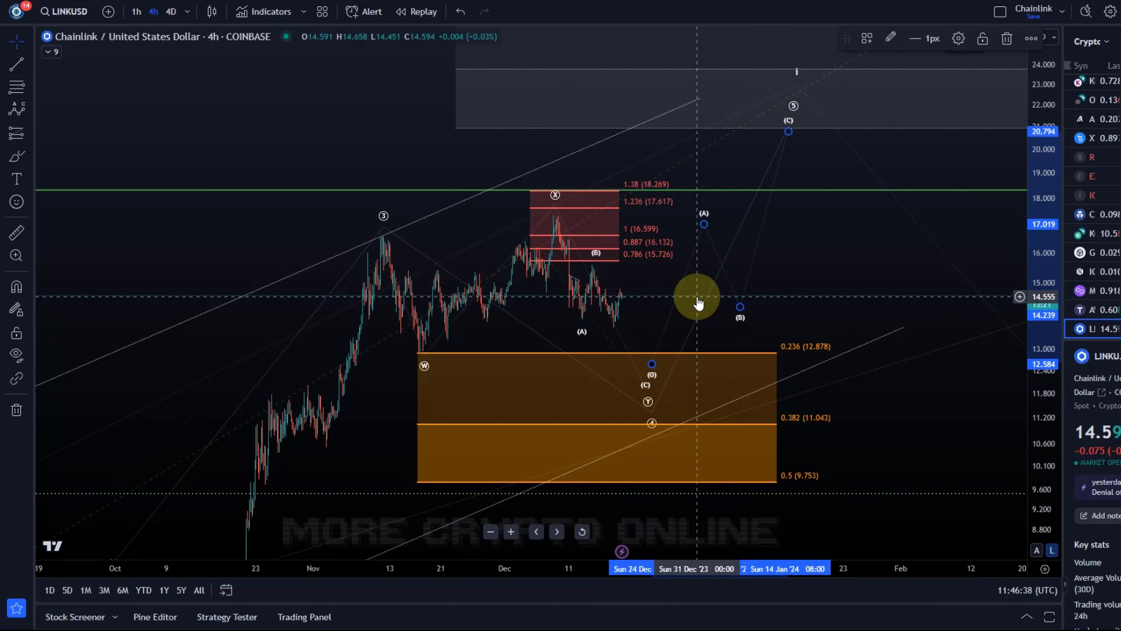
key("Delete")
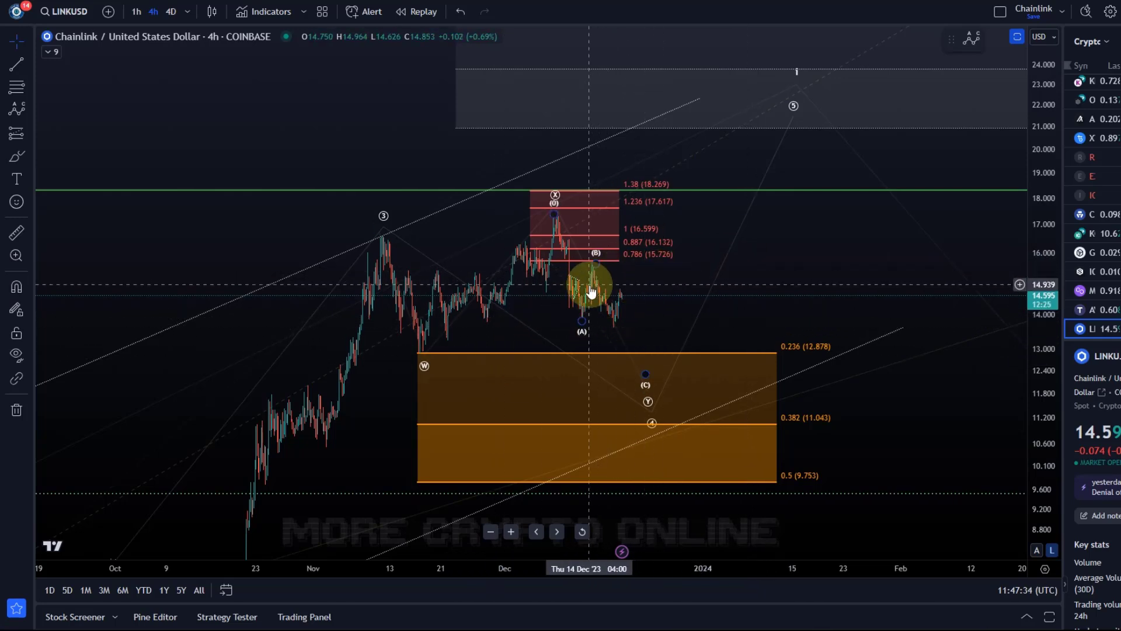
Drag the correction's (C) anchor near 12.306 and its (B) anchor onto the mid-December high.
left_click_drag(591, 292, 621, 263)
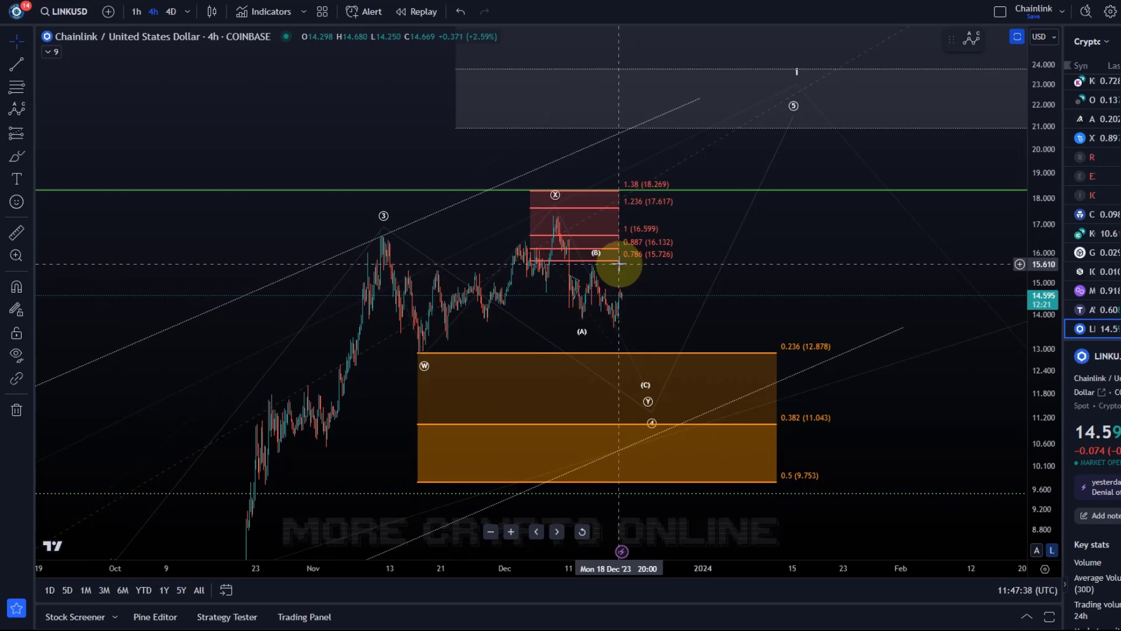
mouse_move(621, 264)
left_mouse_down()
mouse_move(614, 284)
mouse_move(596, 258)
mouse_move(607, 264)
mouse_move(648, 224)
mouse_move(593, 250)
left_mouse_up()
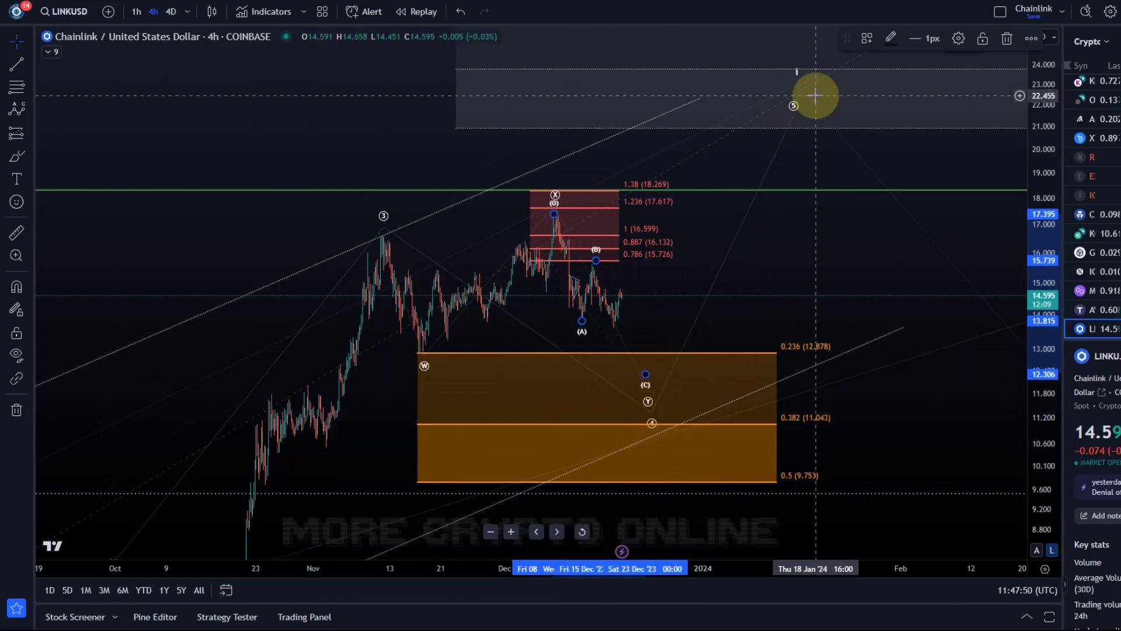
Zoom out and pan to reveal the 2.382 (20.927) to 3 (29.254) target box.
scroll(866, 315, "down", 3)
right_click(906, 283)
left_click_drag(905, 282, 606, 370)
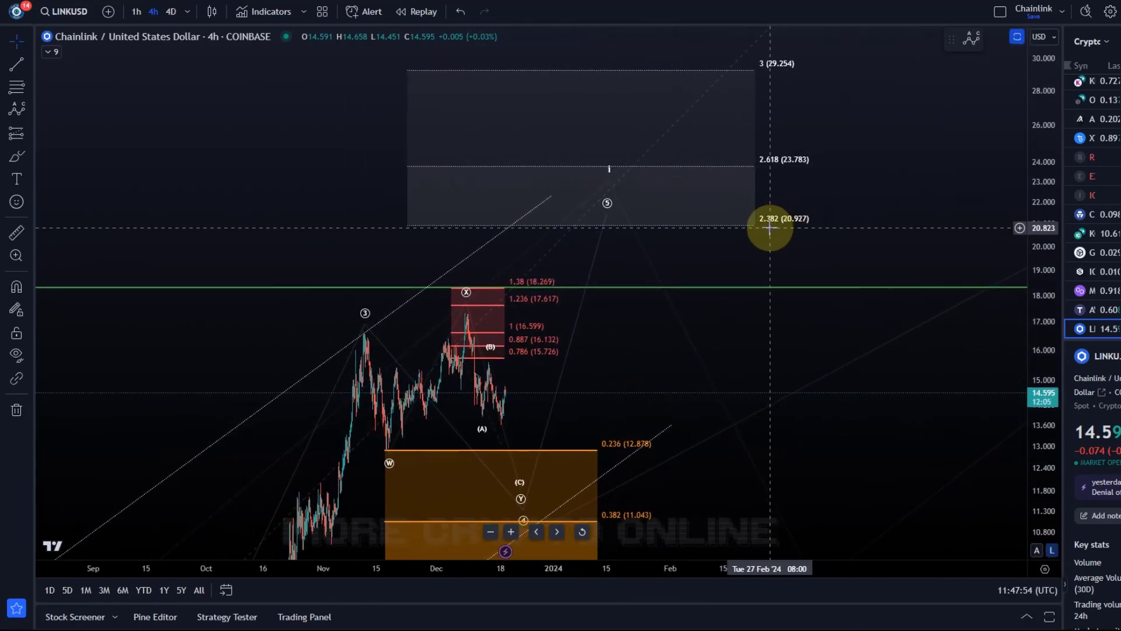